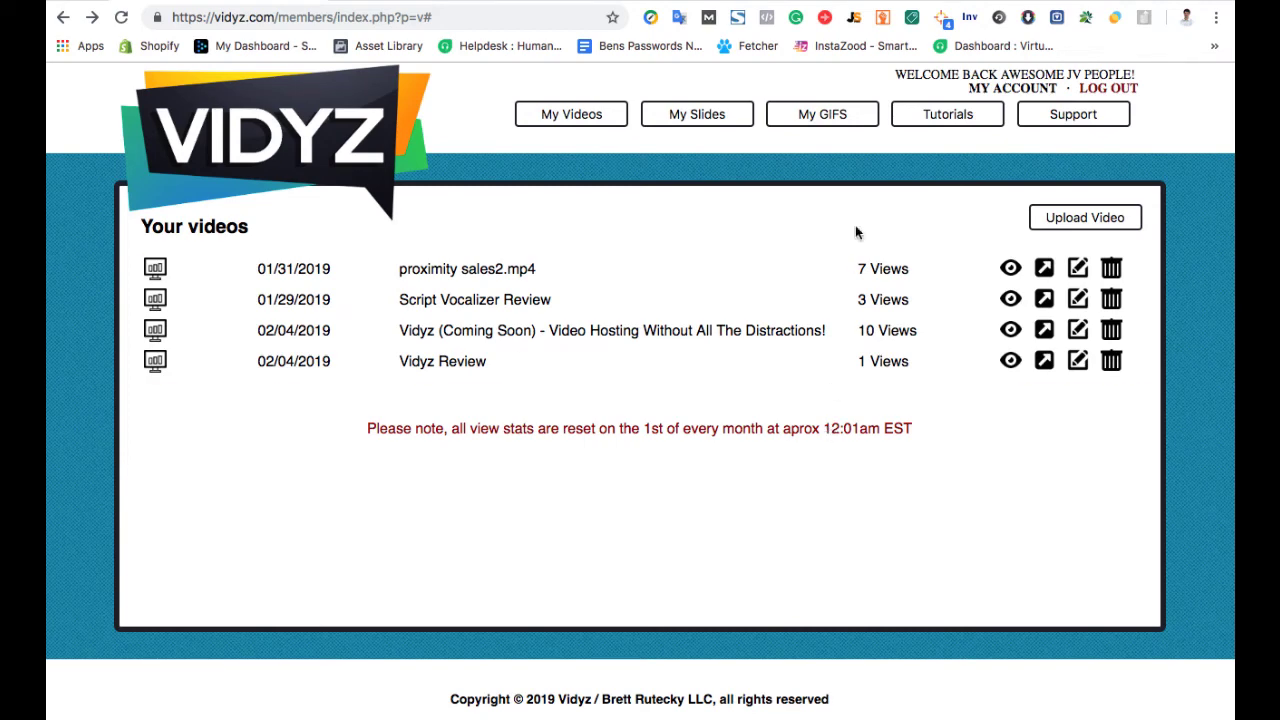
Switch between the virtualpioneer.net homepage with the WelcomeVP video and the Vidyz video list
click(830, 5)
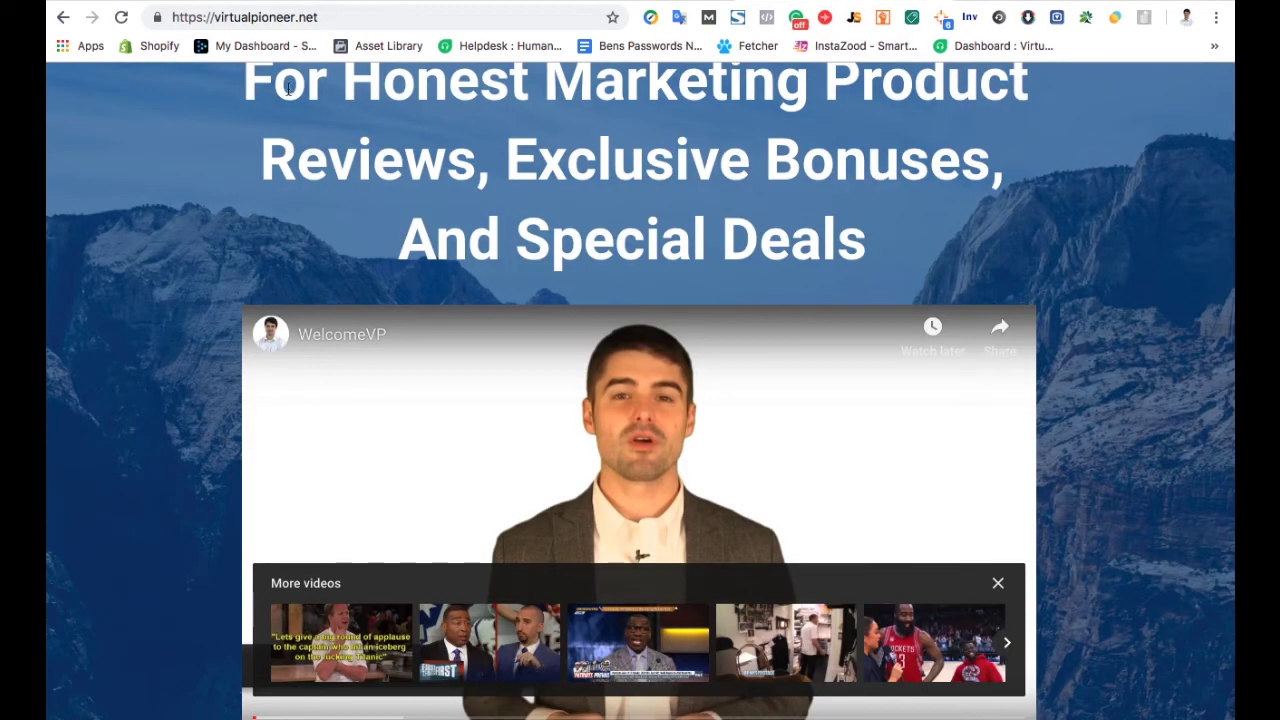
click(239, 2)
Scroll down the Virtual Pioneer homepage past the welcome video
scroll(757, 345, down, 1)
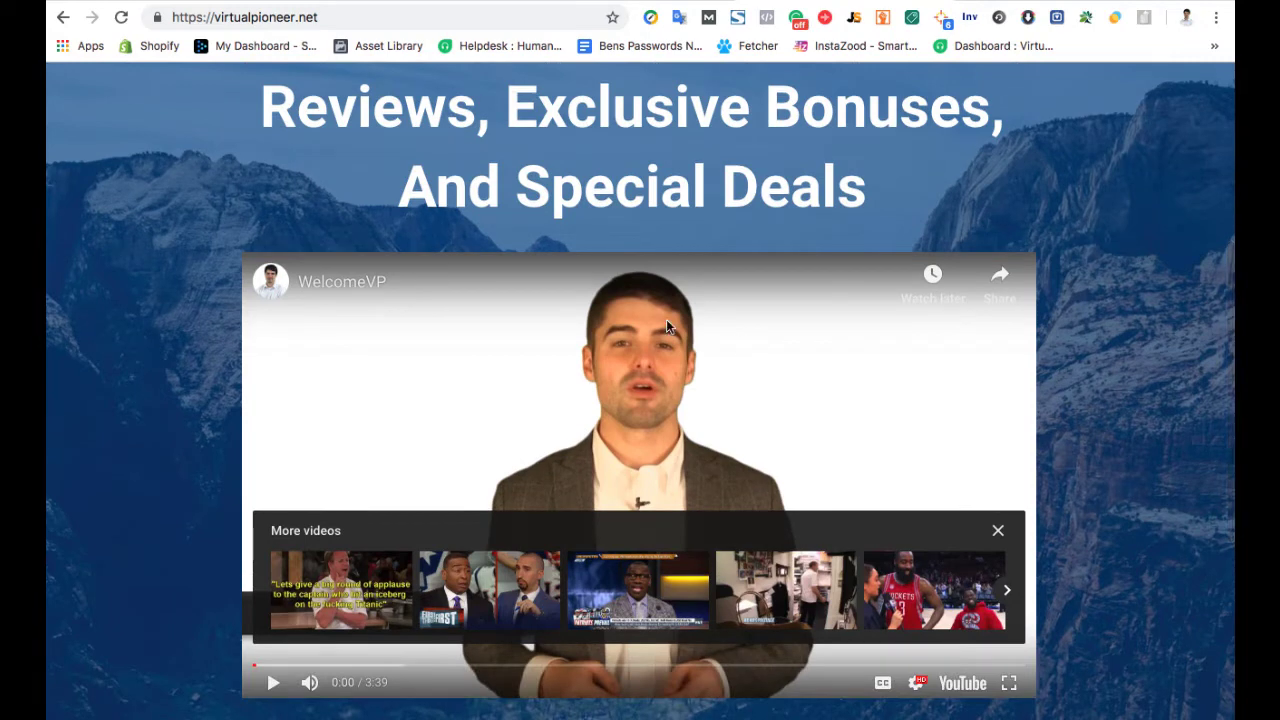
scroll(666, 319, down, 1)
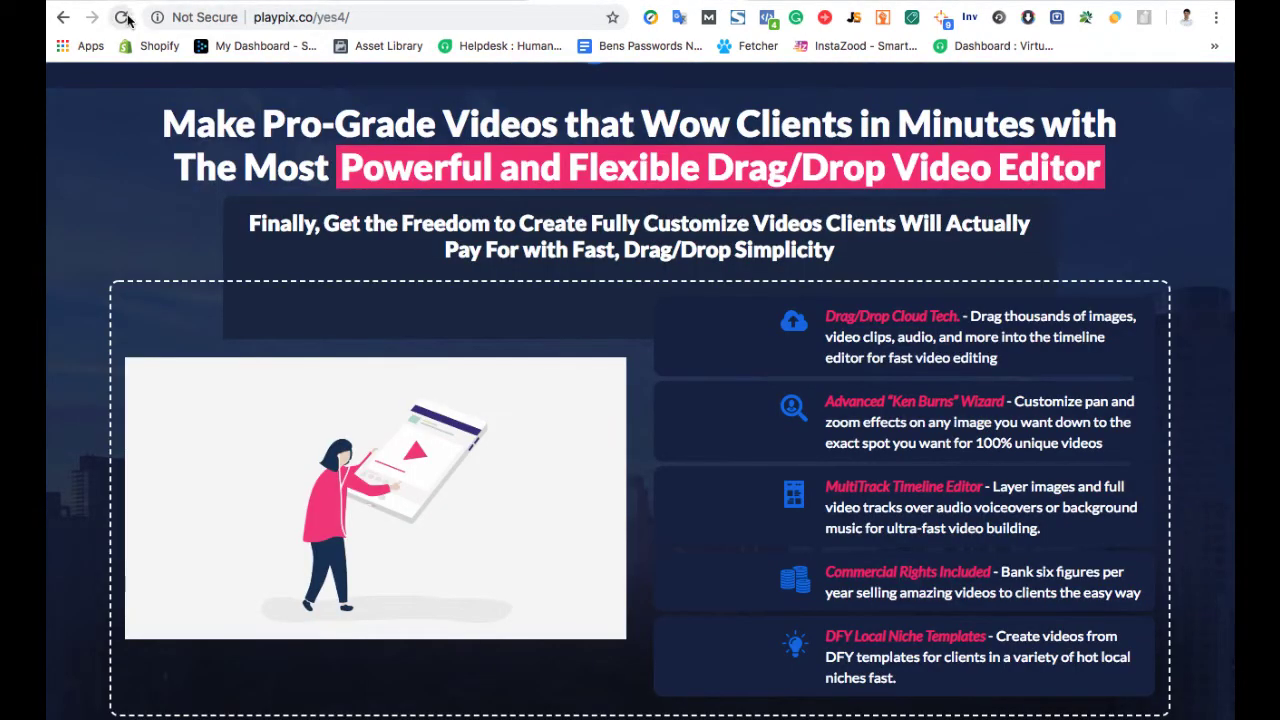
Reload the PlayPix sales page, play its sales video, then return to the Vidyz videos
click(122, 17)
scroll(762, 407, down, 1)
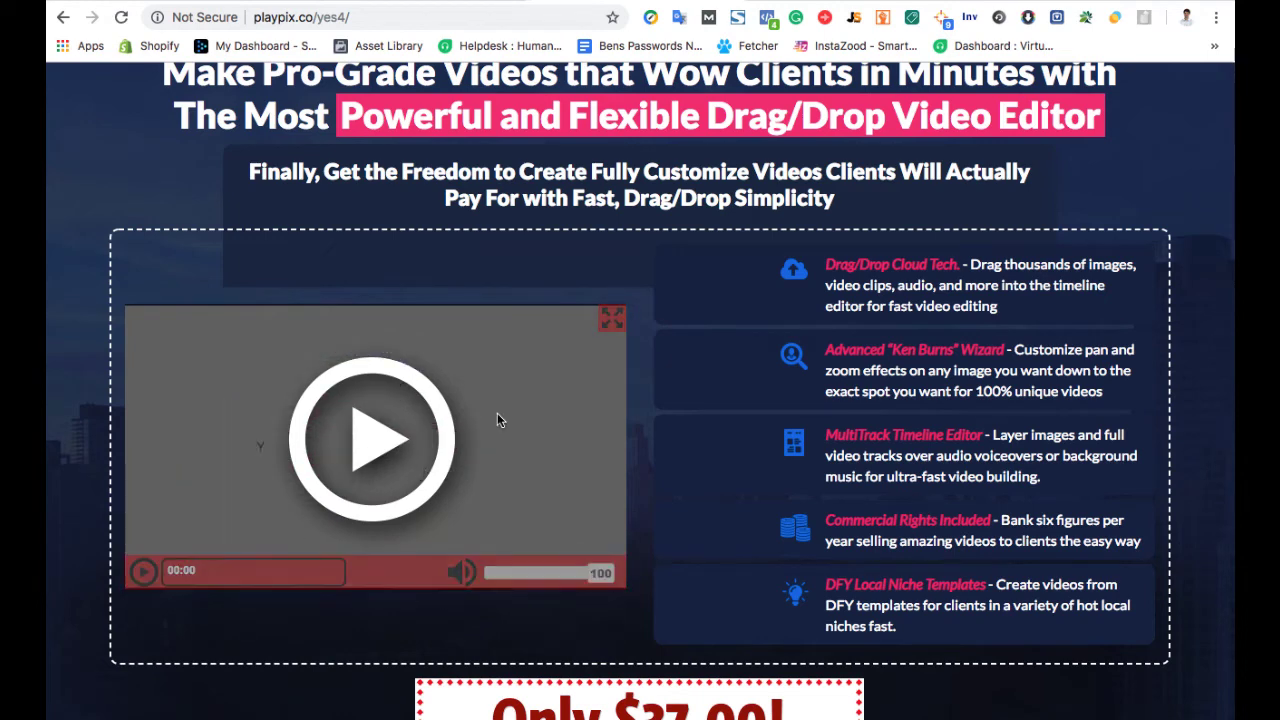
scroll(497, 413, up, 1)
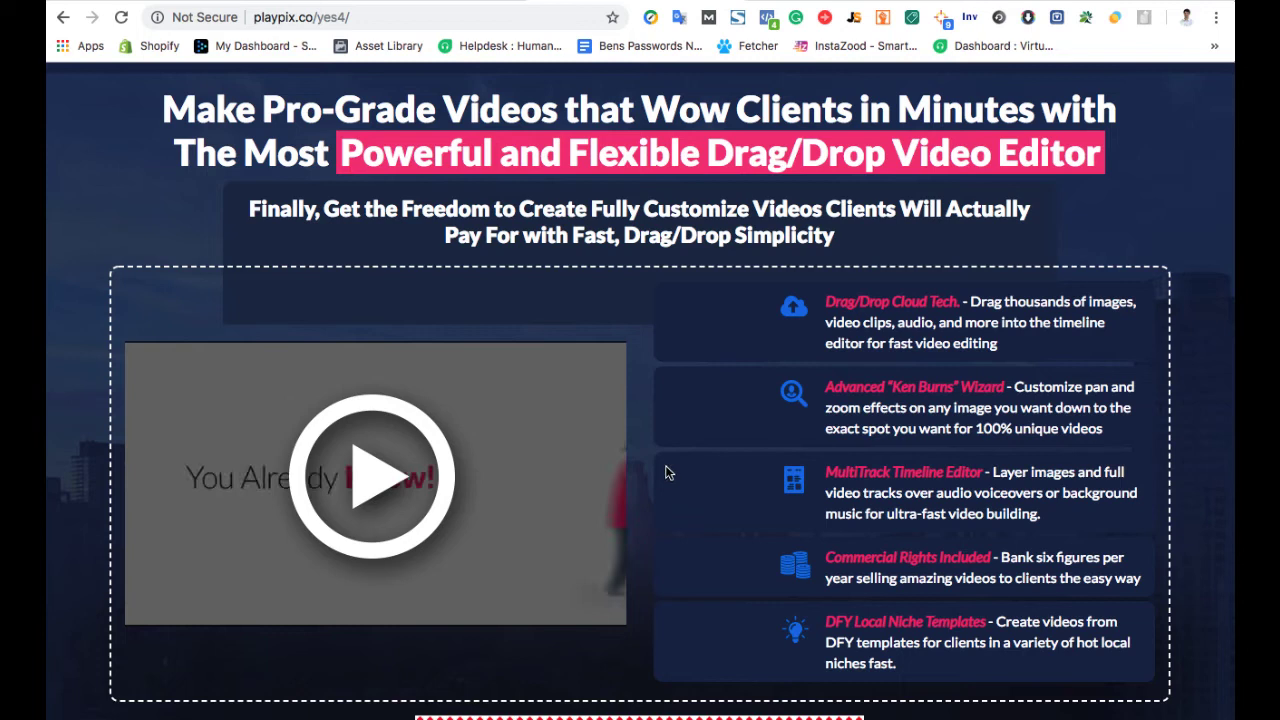
click(427, 437)
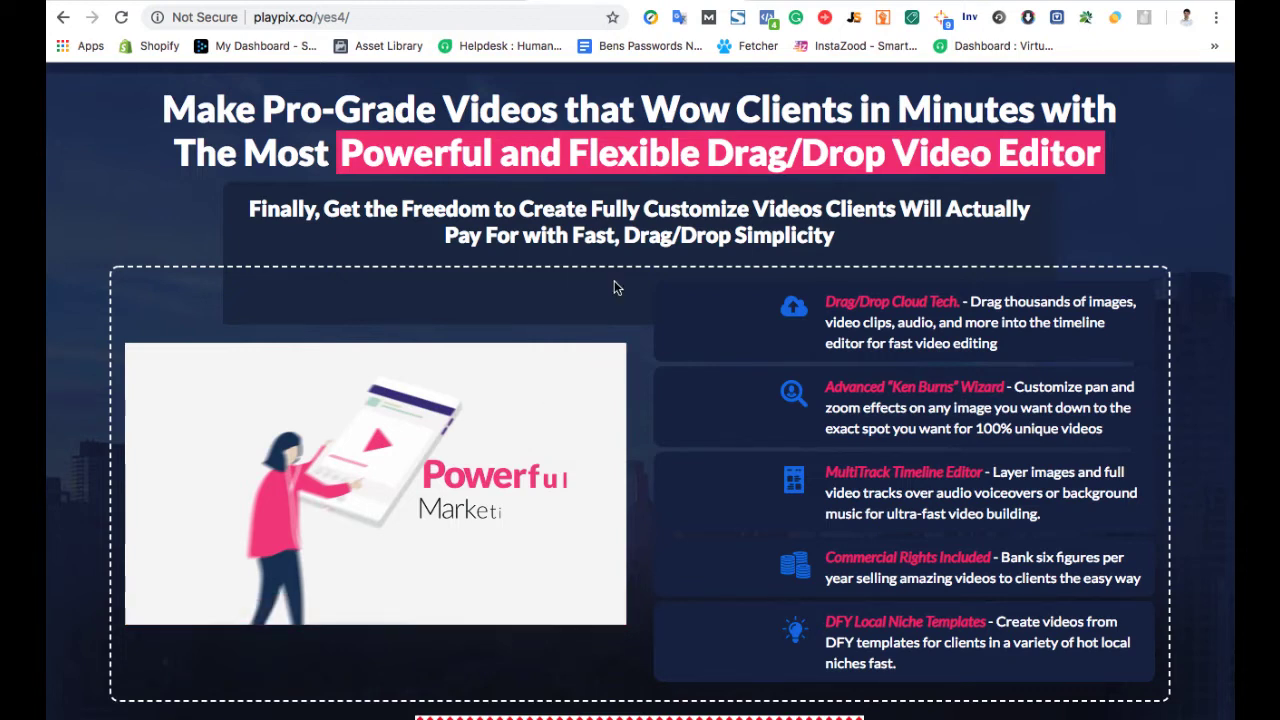
click(388, 46)
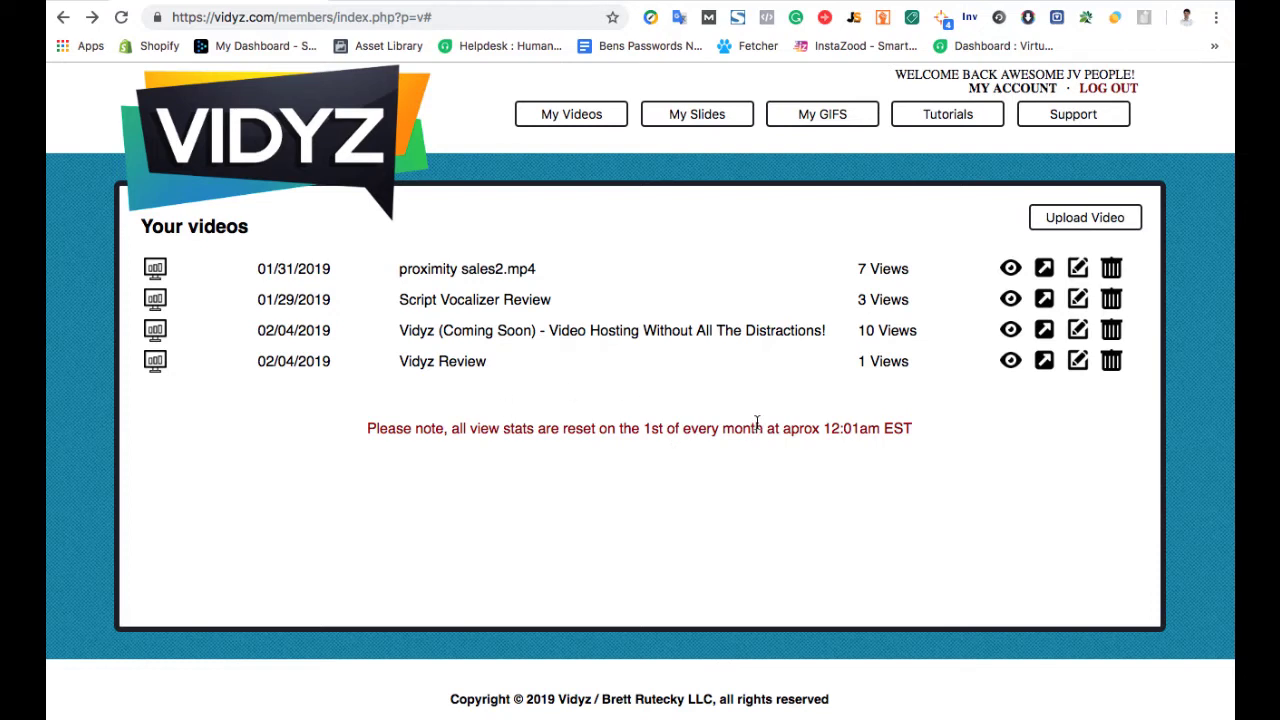
drag(470, 428, 692, 428)
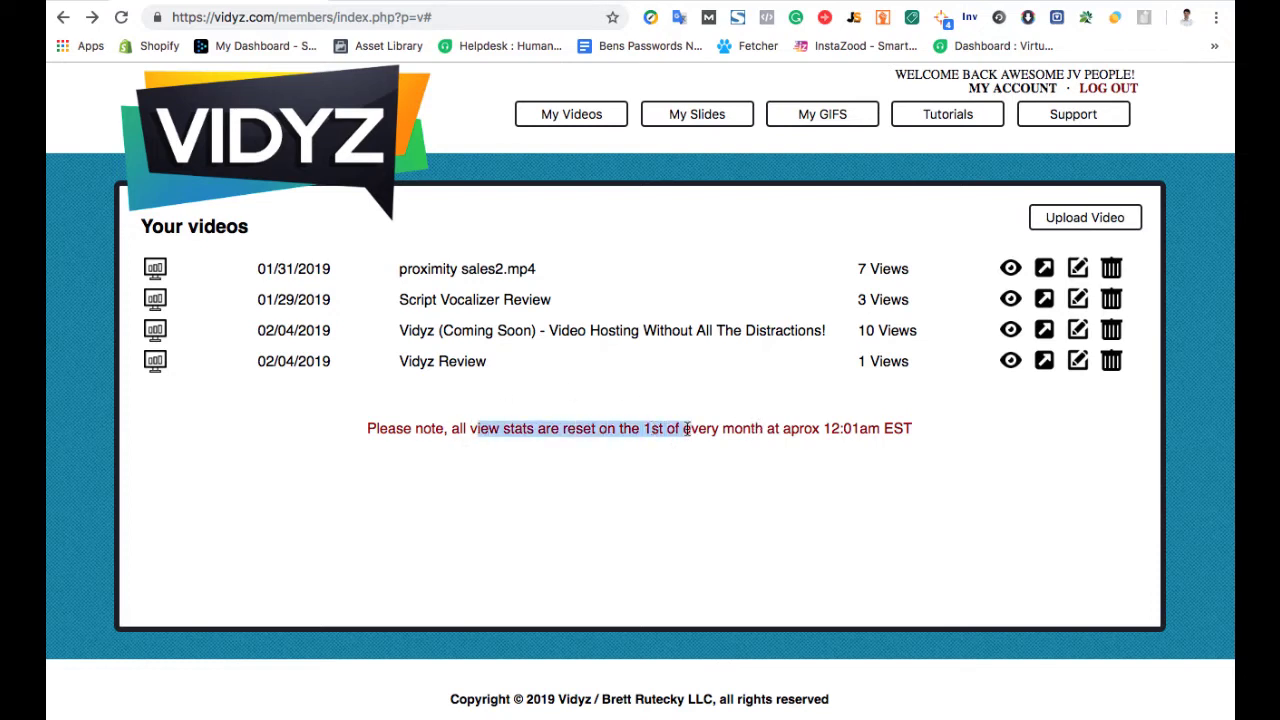
click(722, 424)
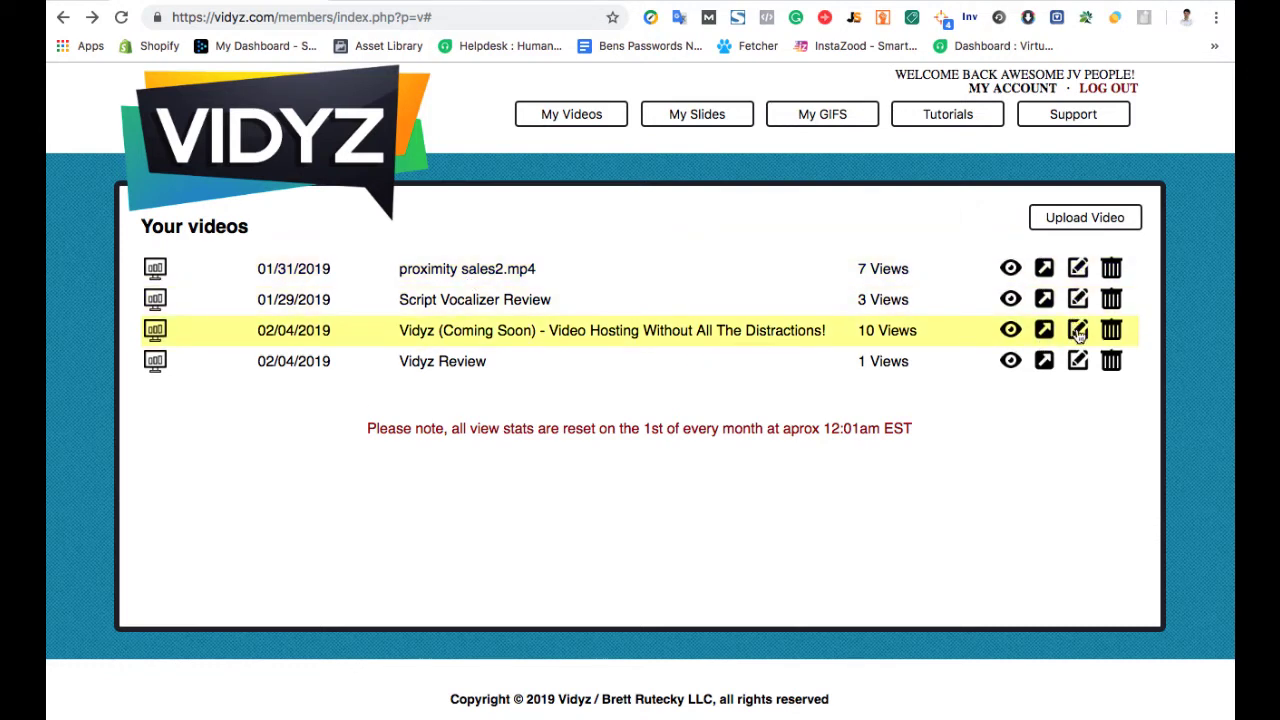
click(1010, 330)
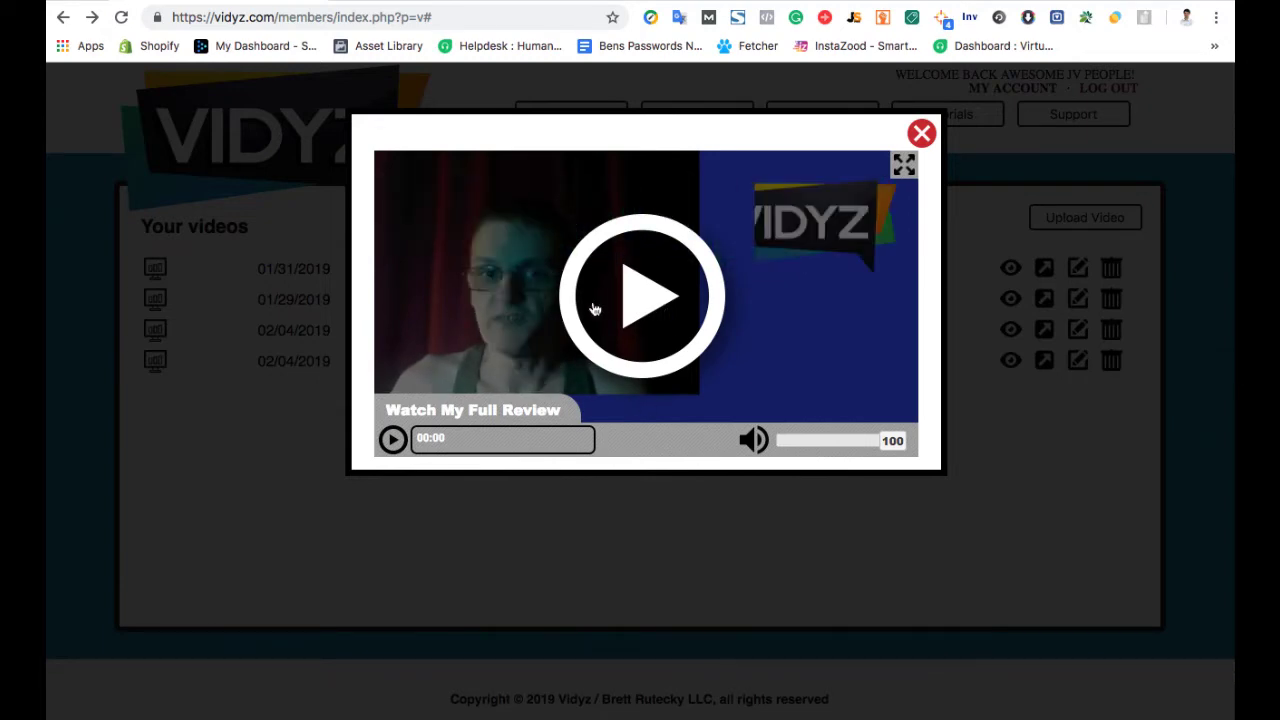
click(921, 134)
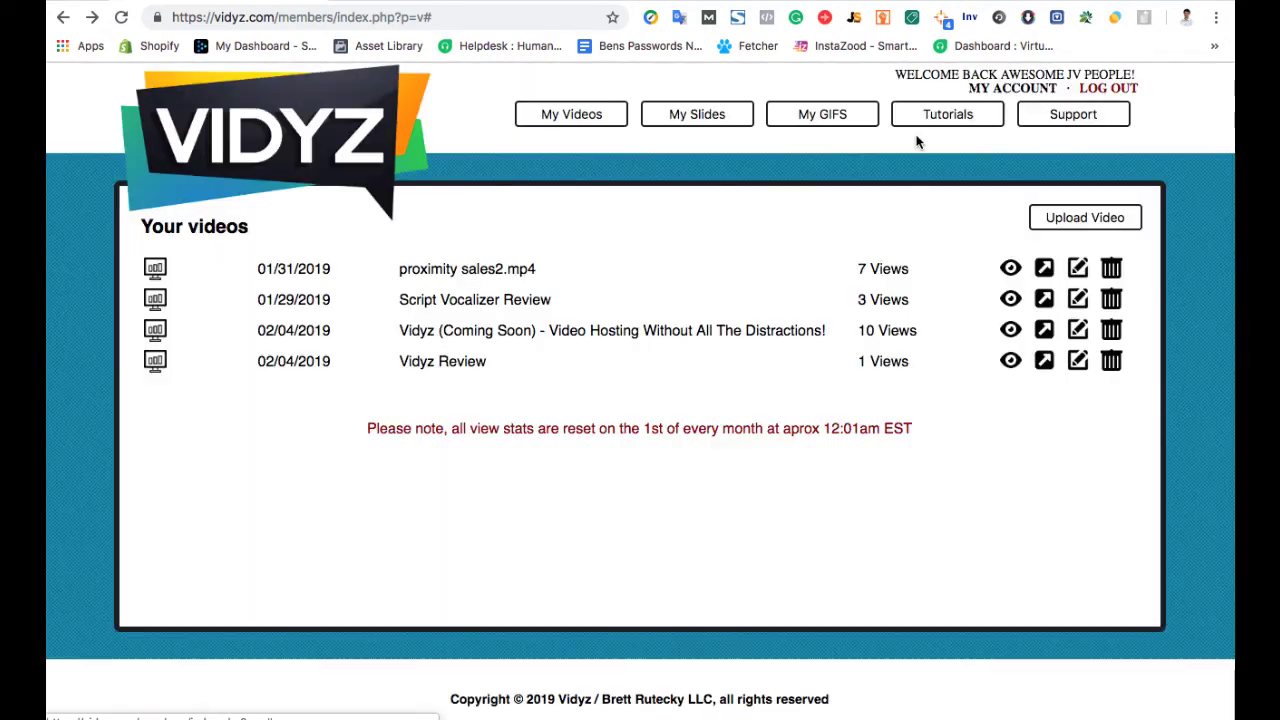
Open the Vidyz (Coming Soon) settings and review its name and end-of-video redirect address
click(1078, 332)
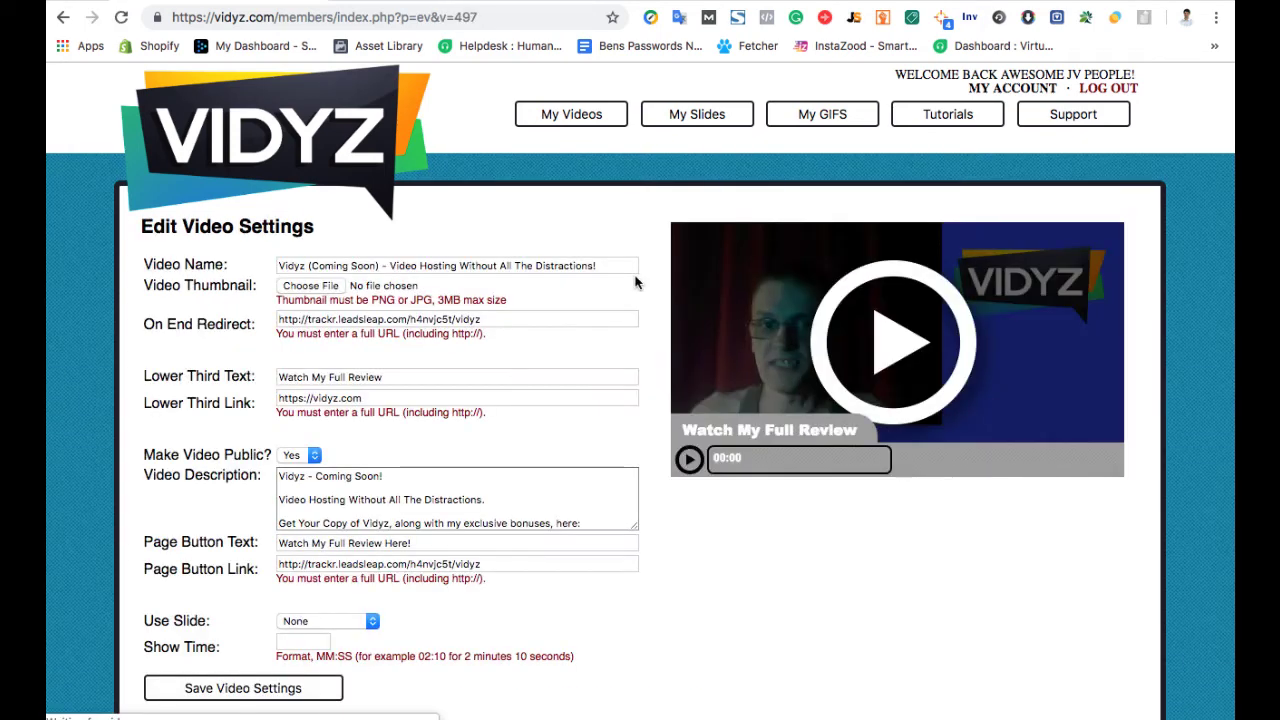
drag(280, 265, 376, 266)
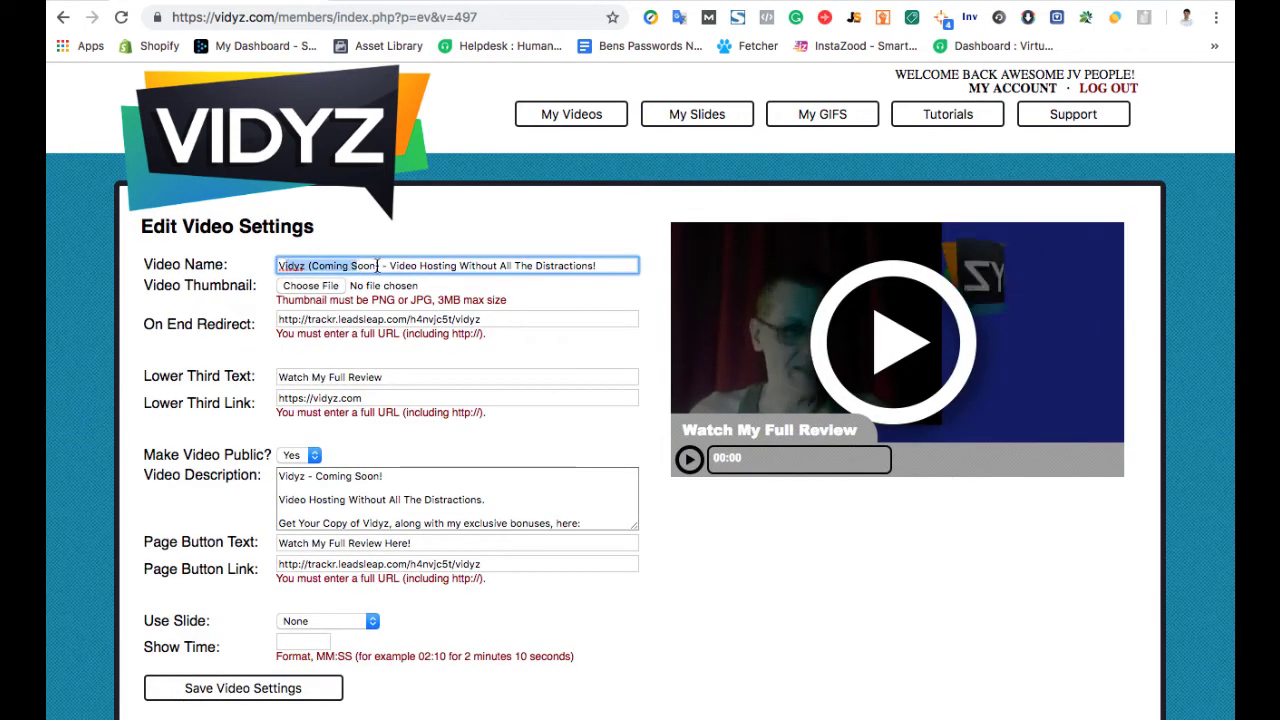
scroll(363, 288, down, 1)
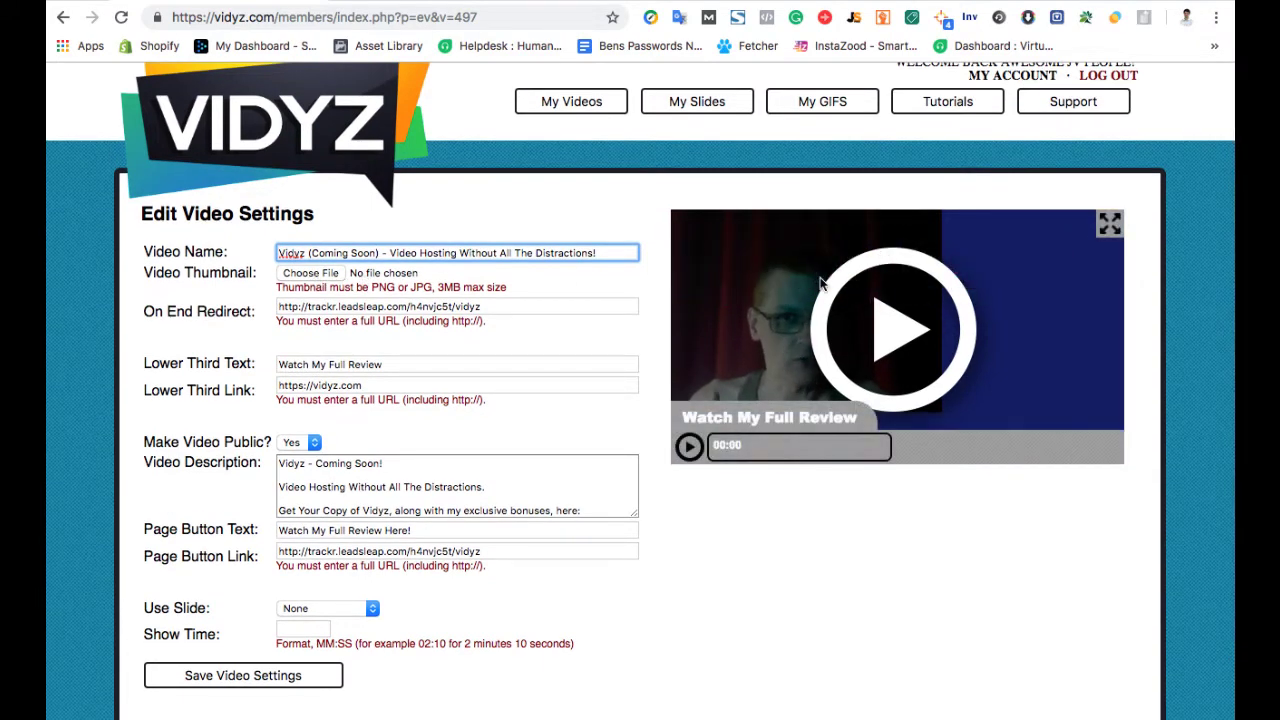
scroll(386, 306, down, 2)
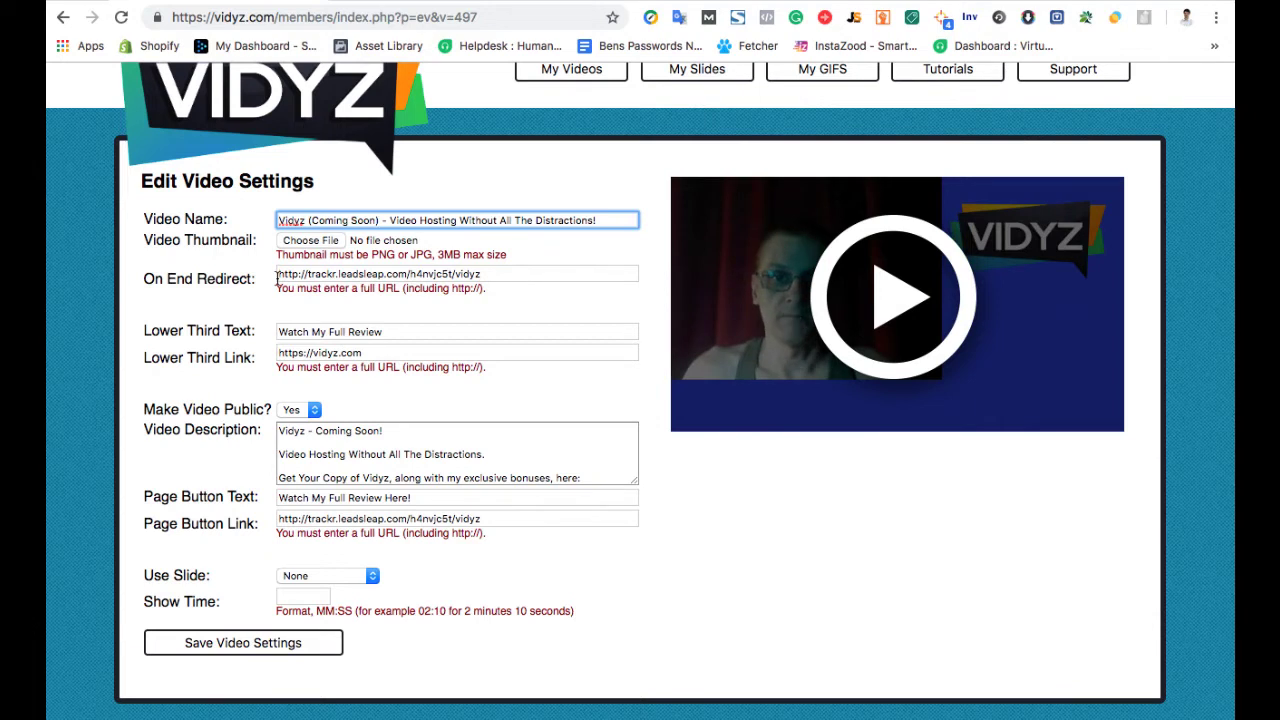
drag(277, 278, 458, 275)
click(436, 274)
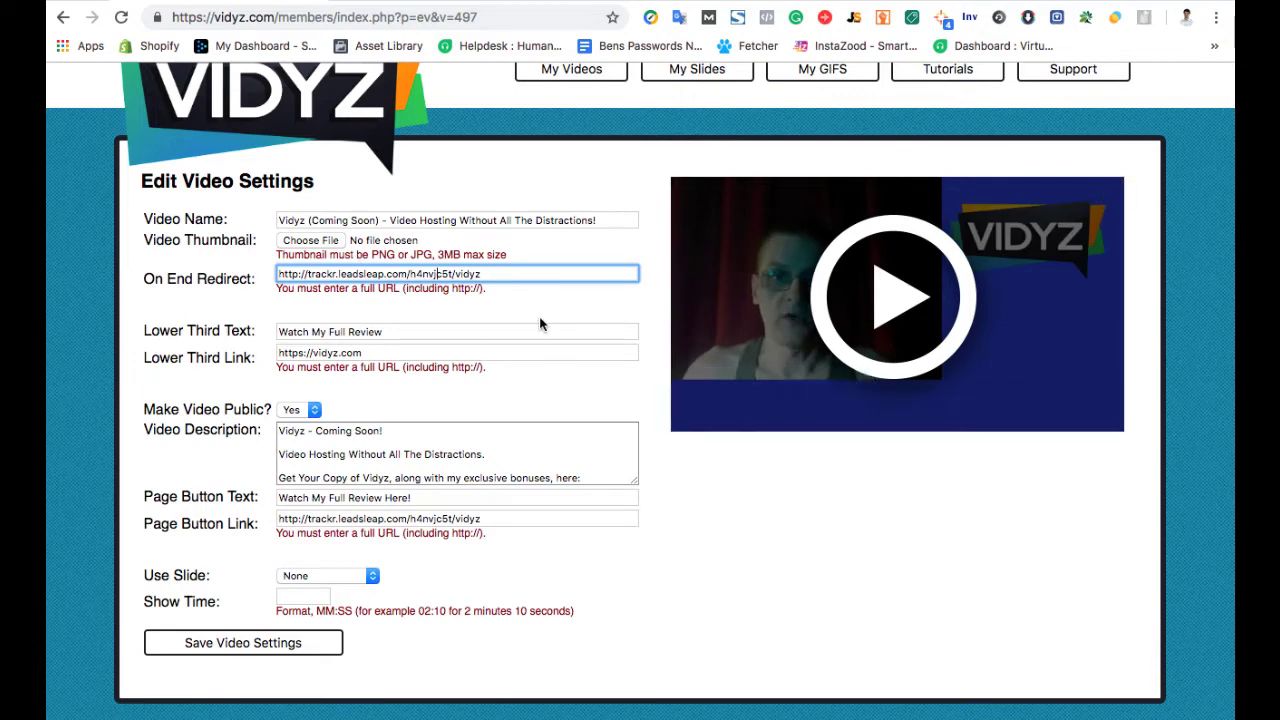
Review the lower third caption, description, public visibility and button wording, then return to Your videos
click(366, 328)
scroll(366, 328, down, 1)
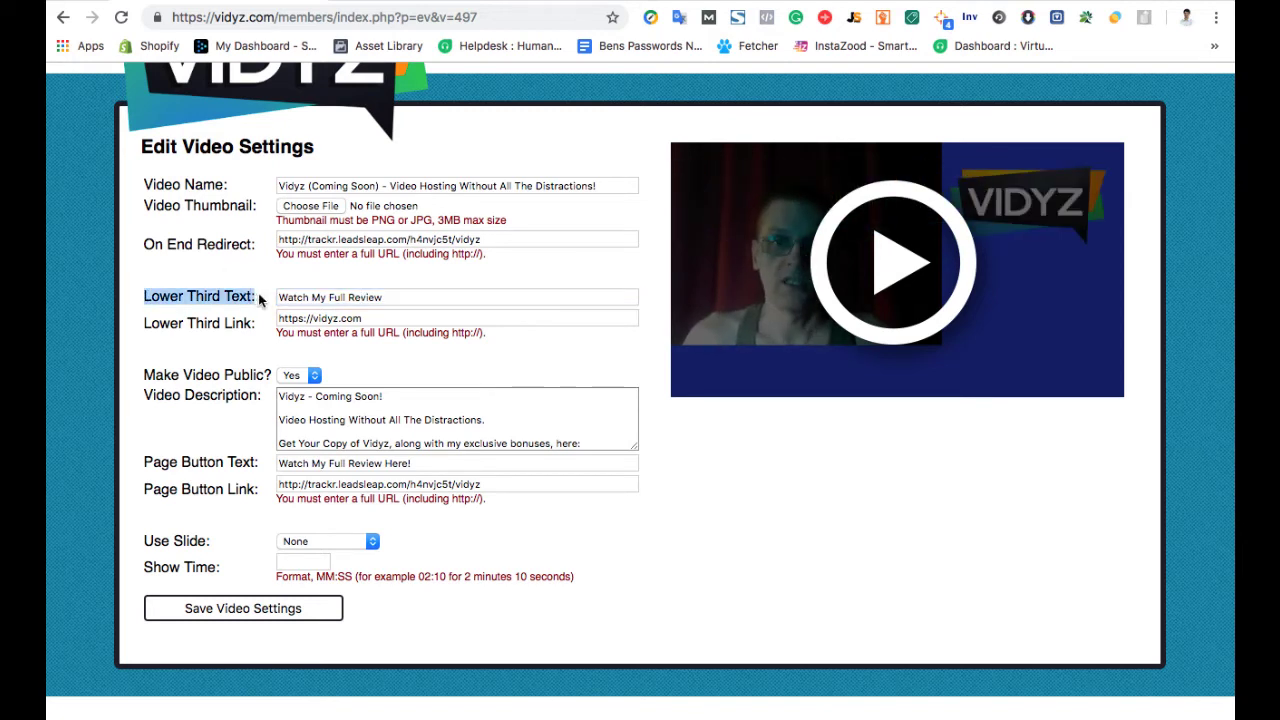
drag(145, 296, 258, 325)
click(330, 311)
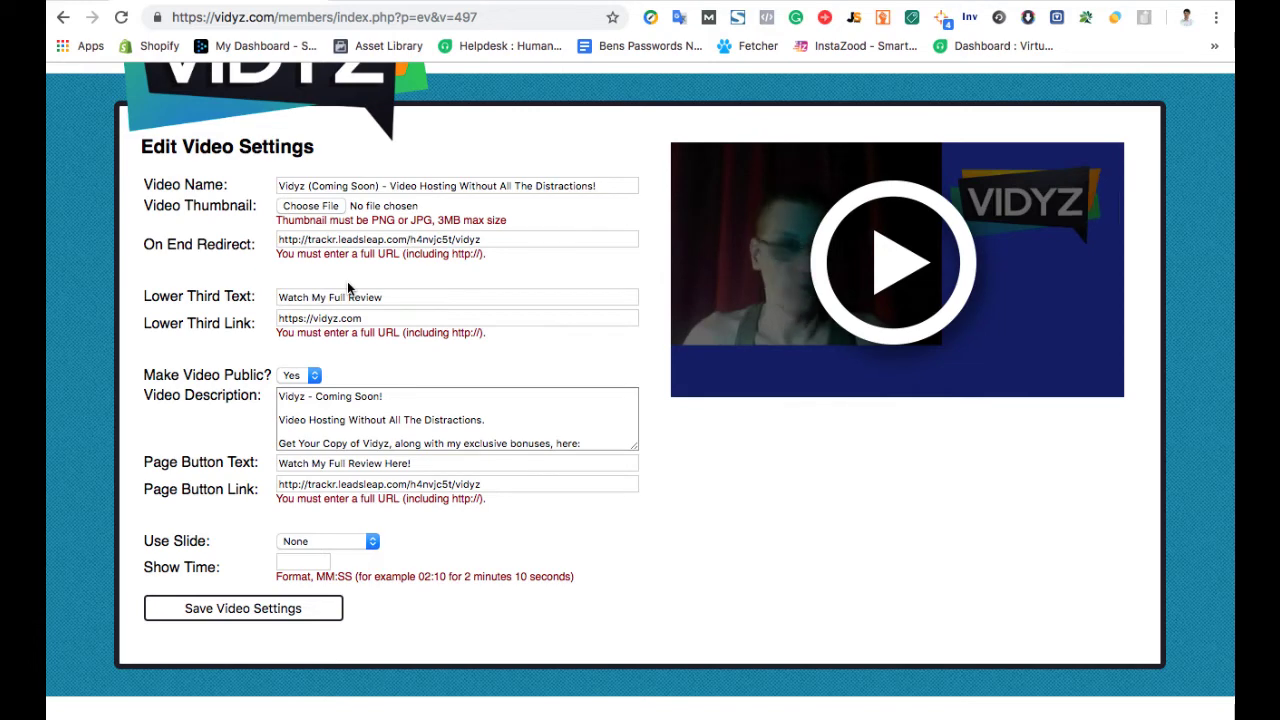
scroll(337, 383, down, 1)
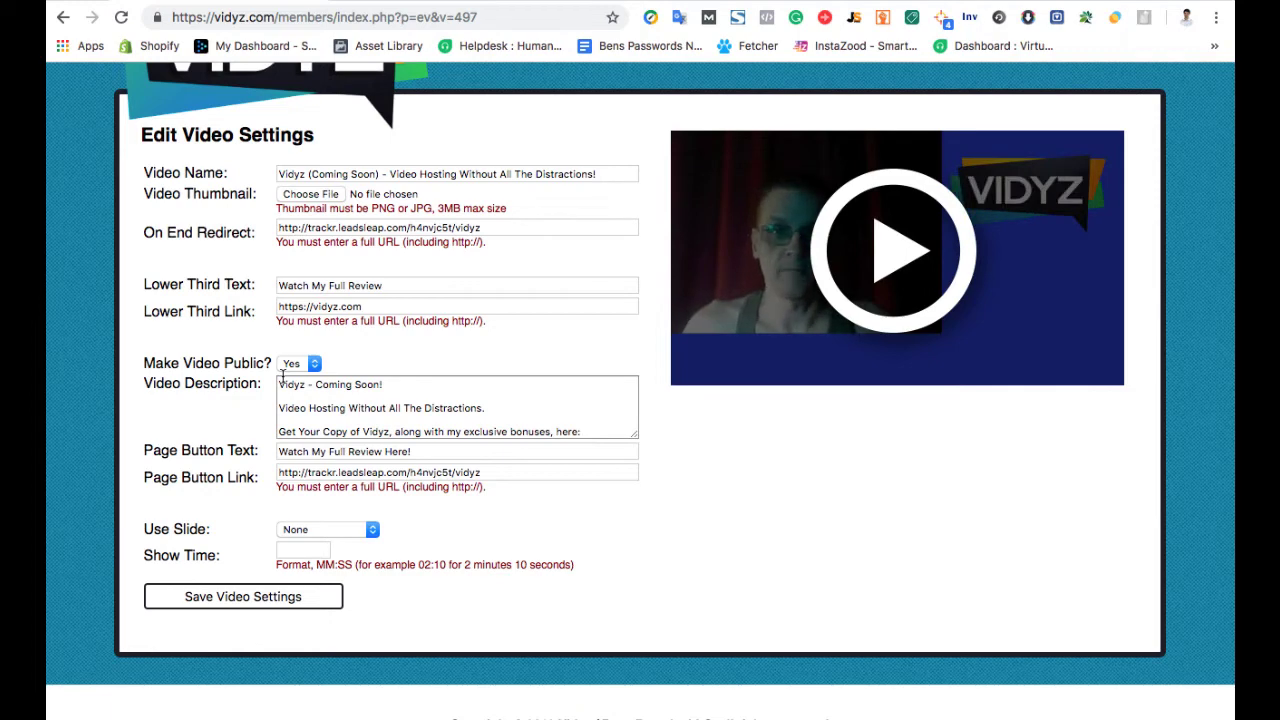
mouse_move(281, 386)
mouse_down()
mouse_move(307, 400)
mouse_move(303, 376)
mouse_up()
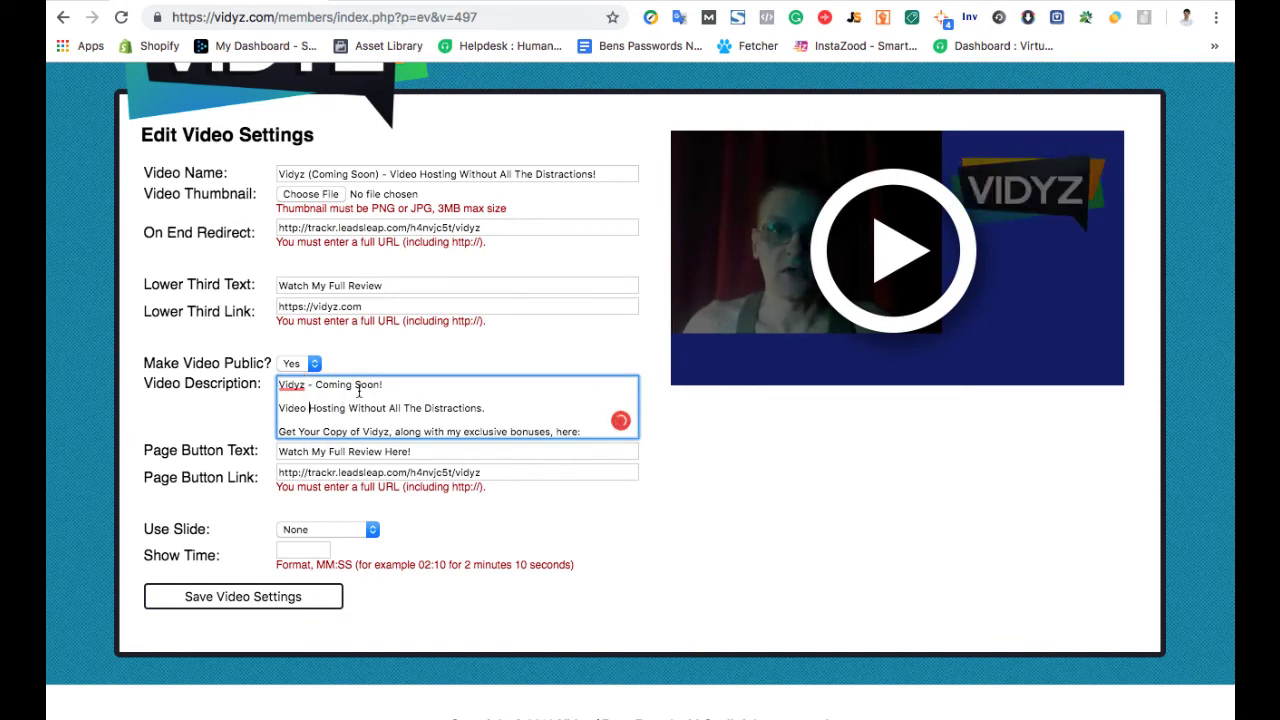
click(314, 364)
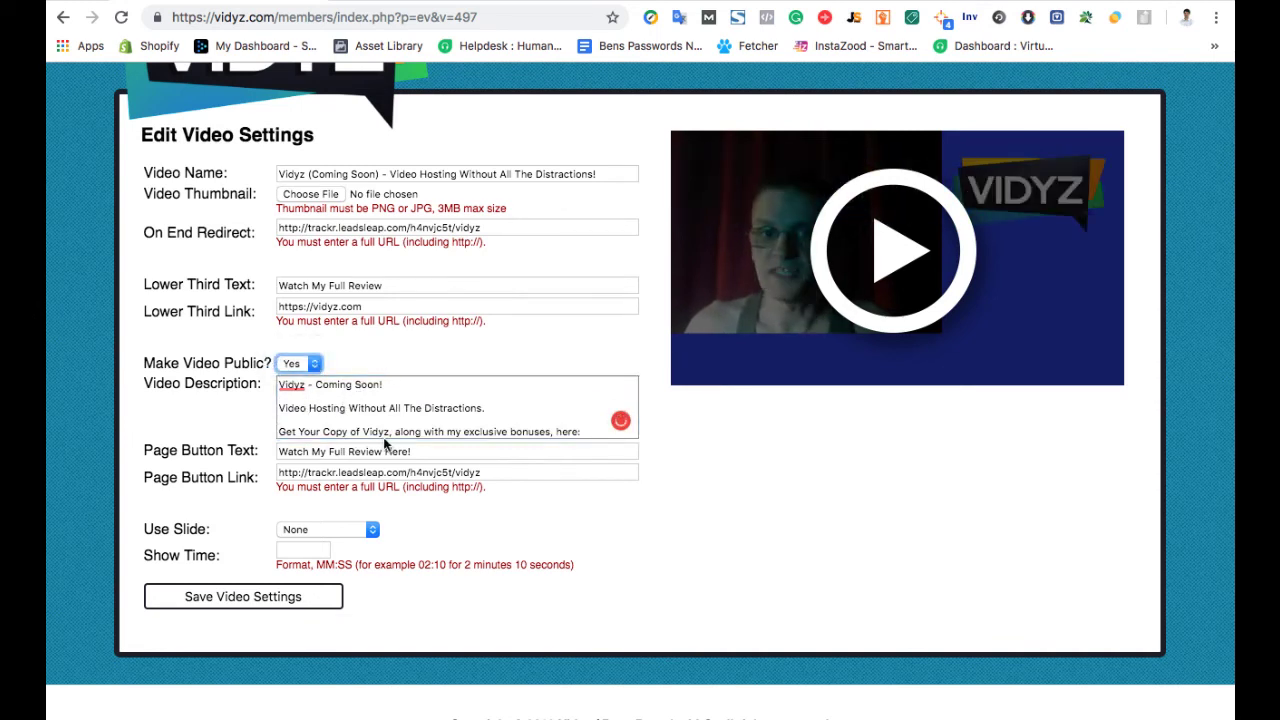
click(356, 451)
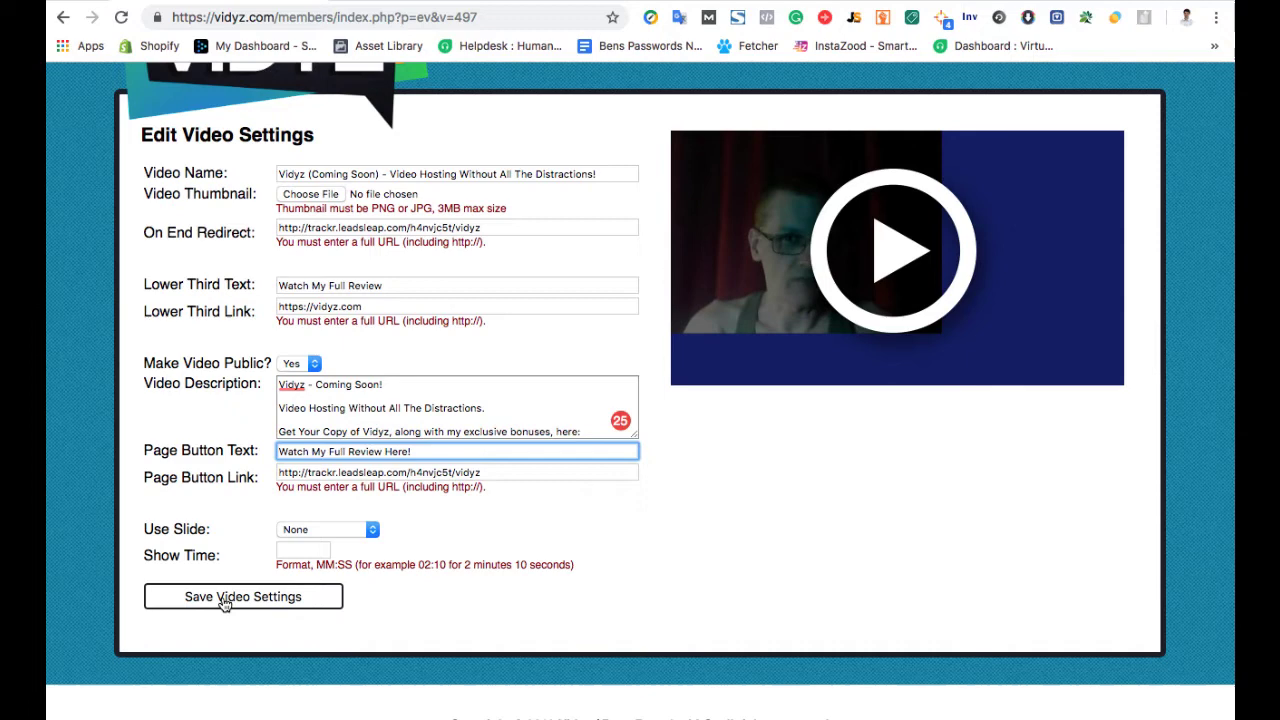
click(63, 17)
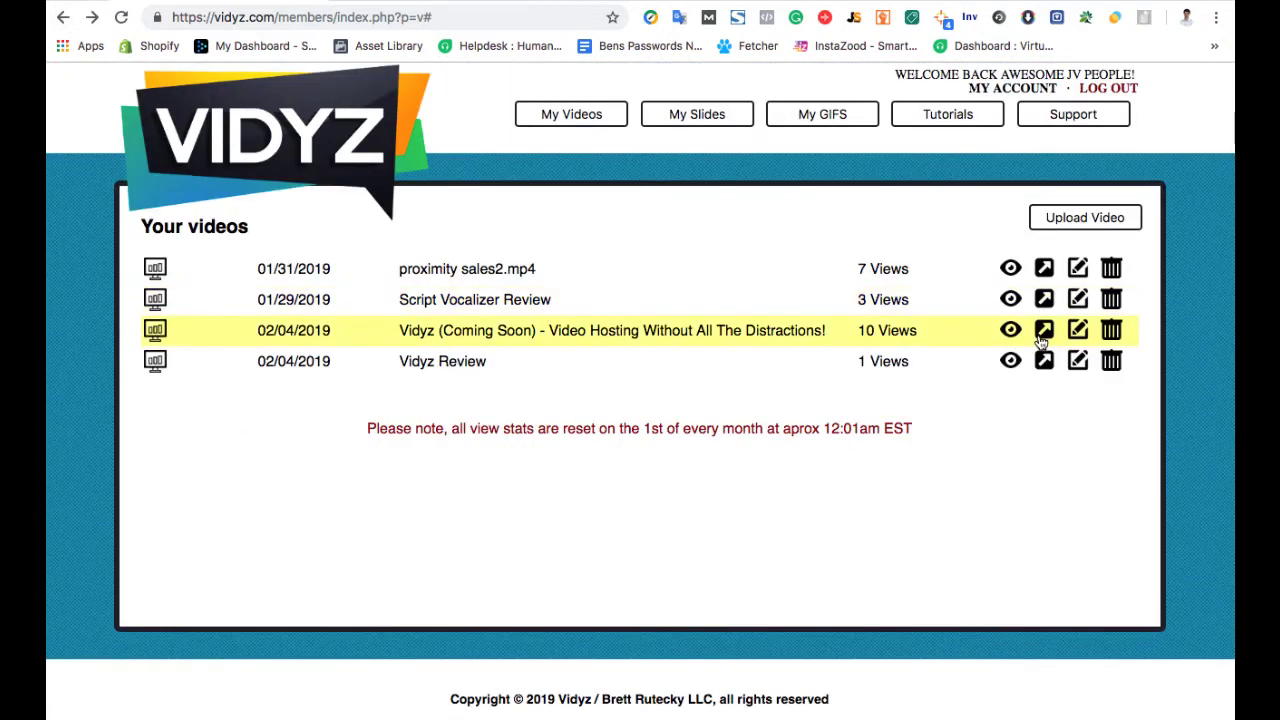
Generate embed code for the Coming Soon video with Video Controls No and Autoplay No
click(1041, 336)
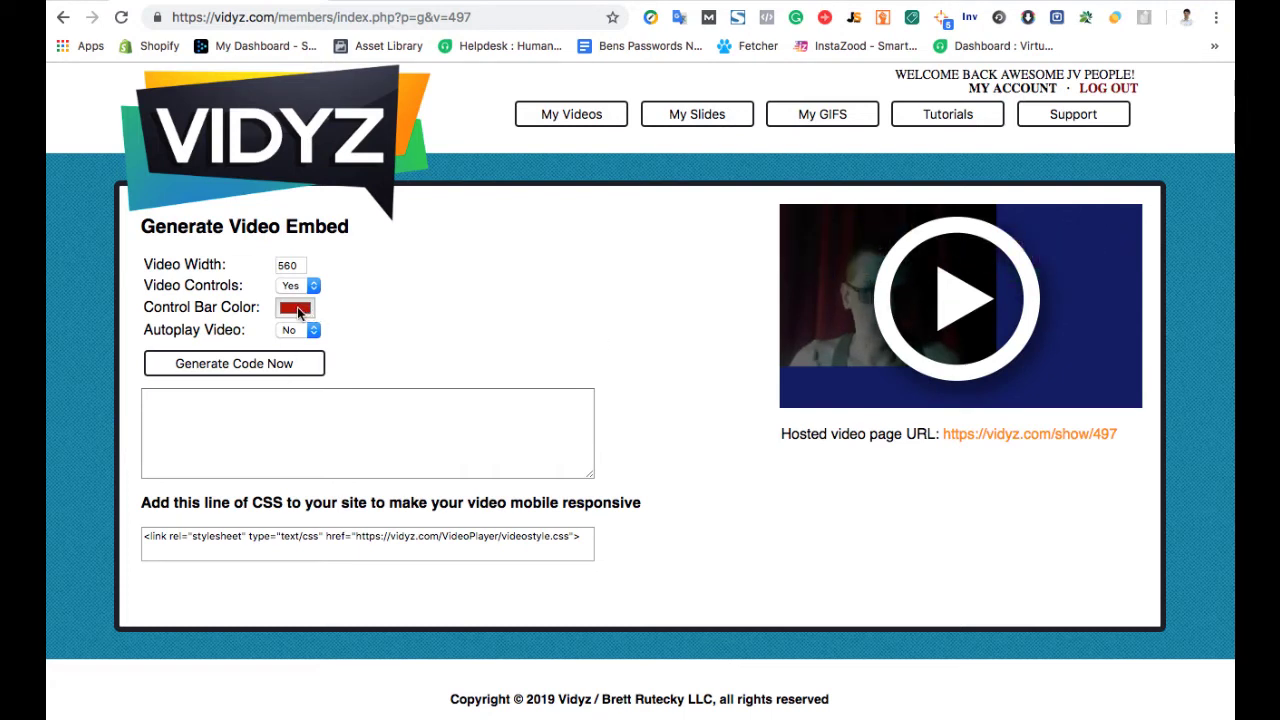
click(309, 290)
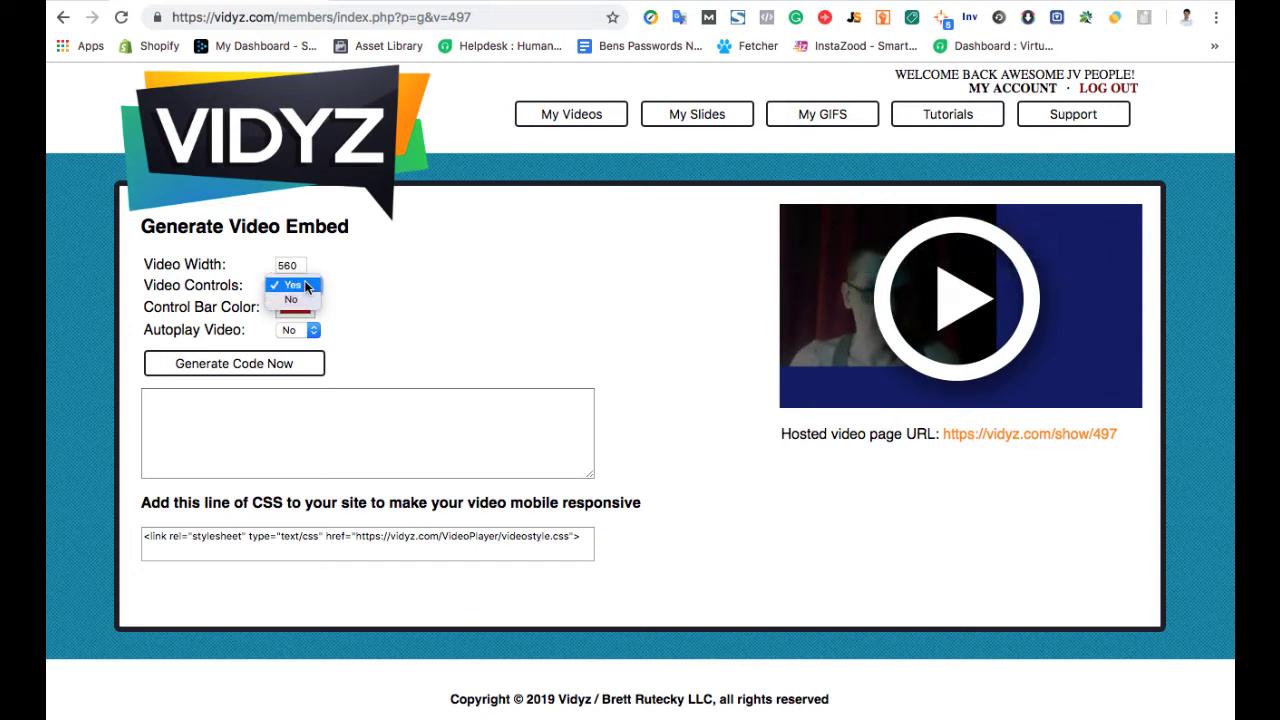
click(297, 301)
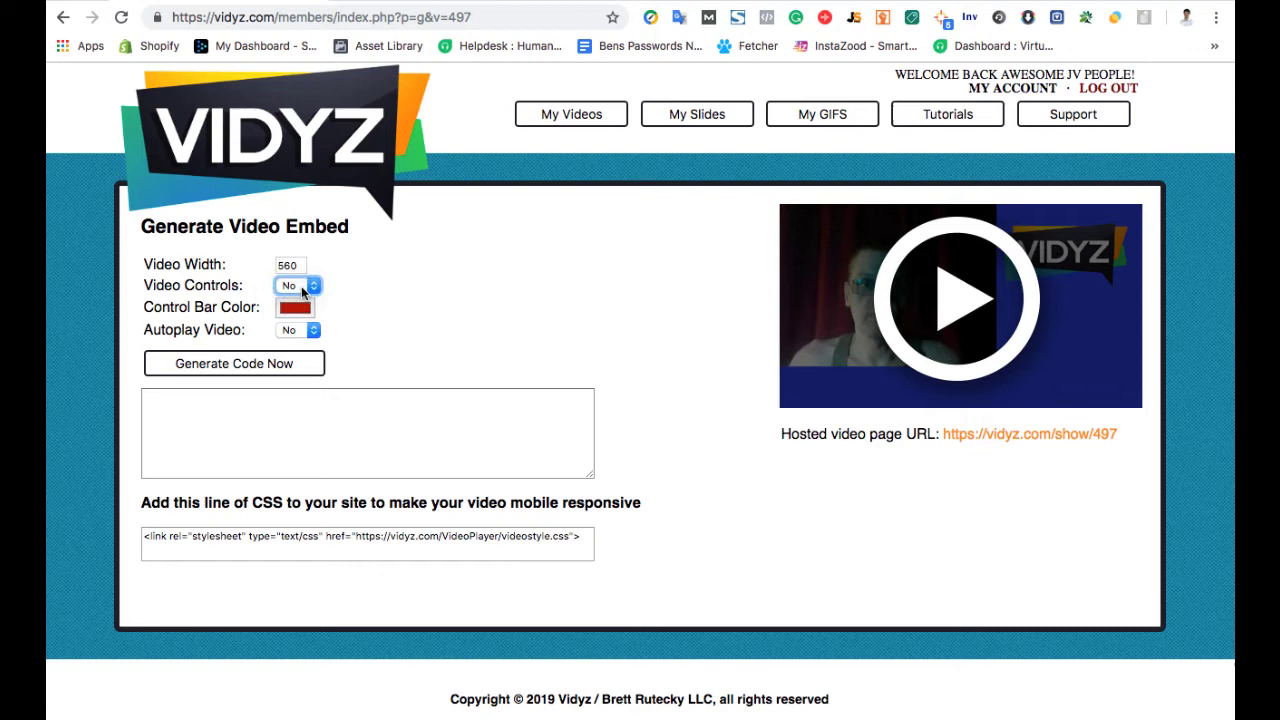
click(295, 267)
click(338, 281)
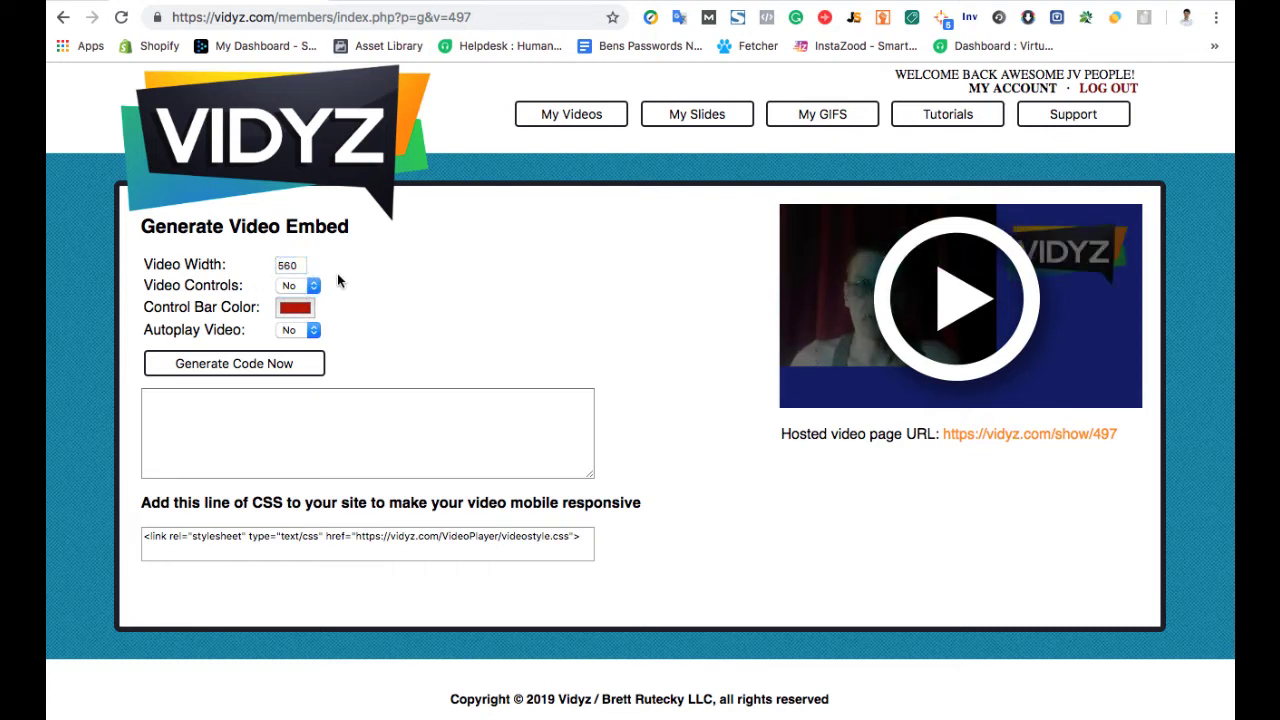
click(313, 329)
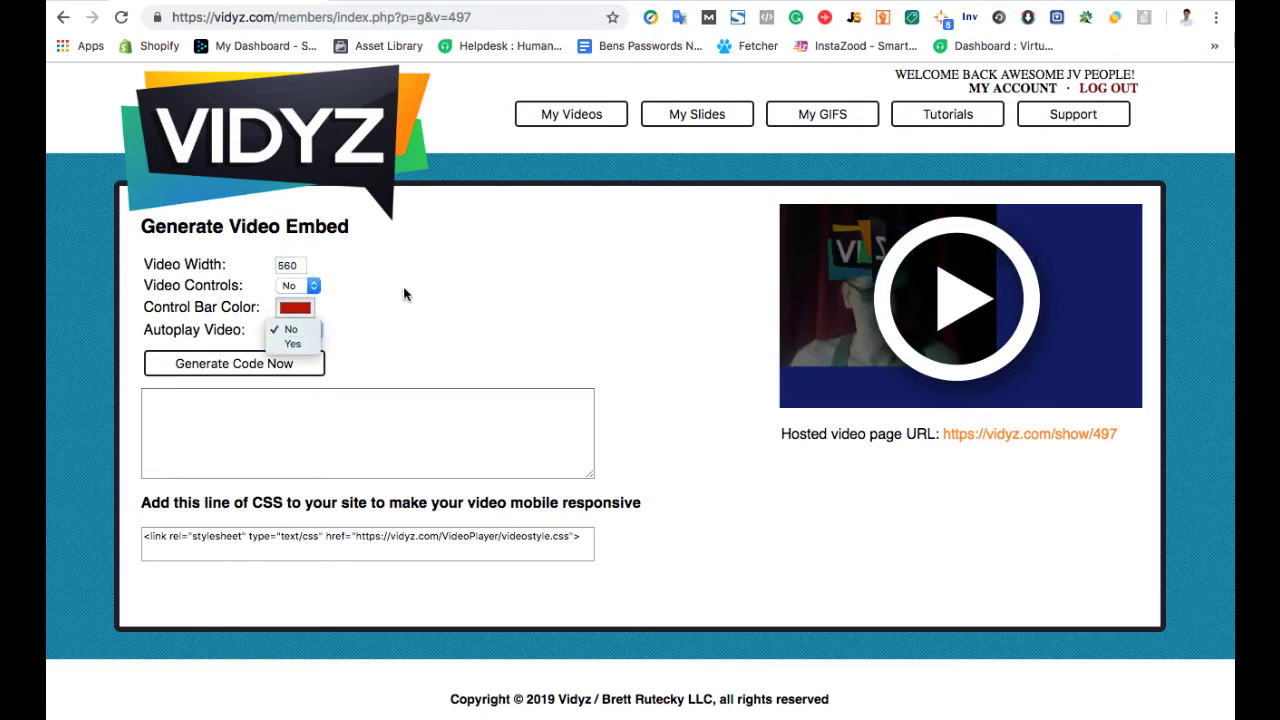
click(570, 318)
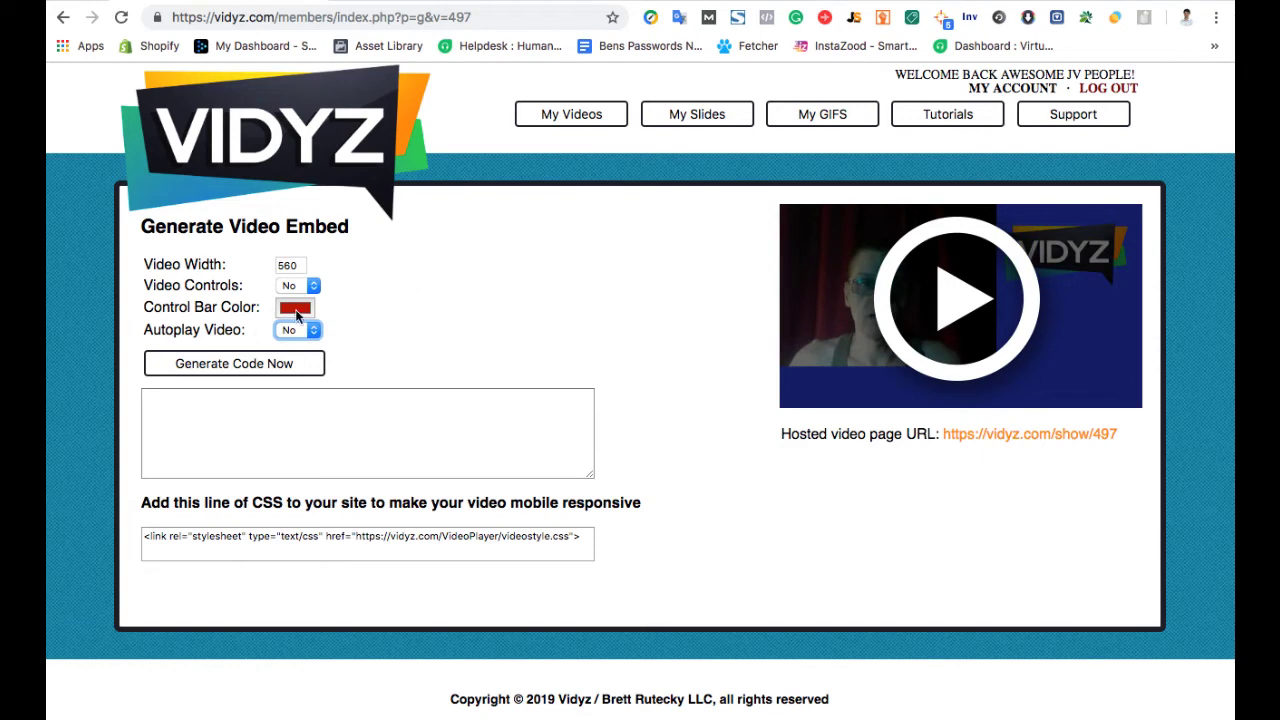
click(228, 370)
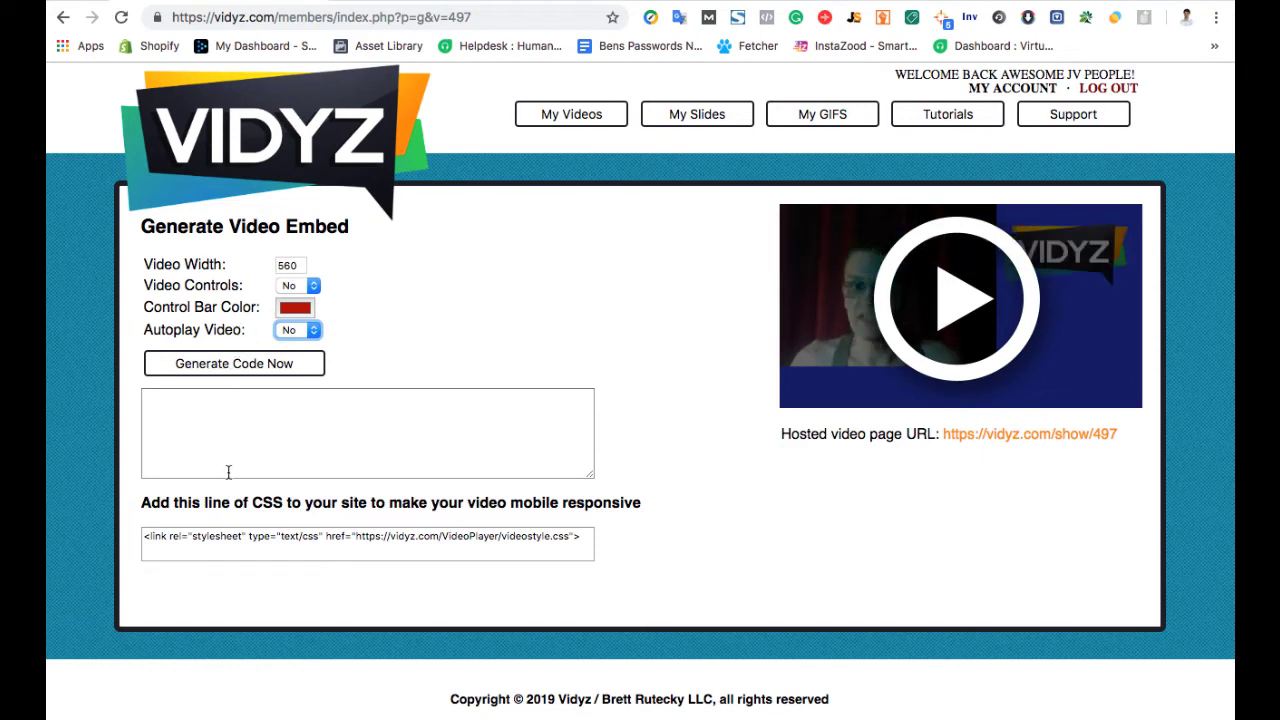
Inspect the generated embed page, selecting the mobile-responsive CSS line, then visit the tutorials section
click(610, 3)
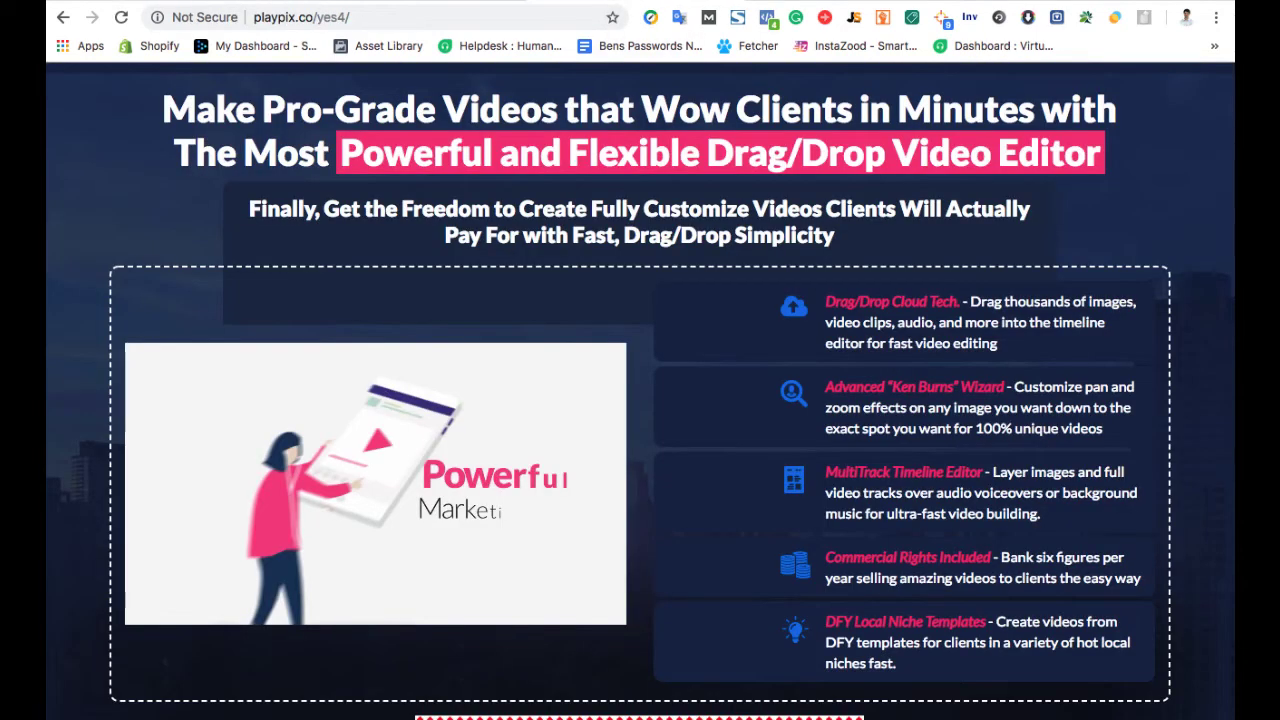
scroll(484, 360, down, 1)
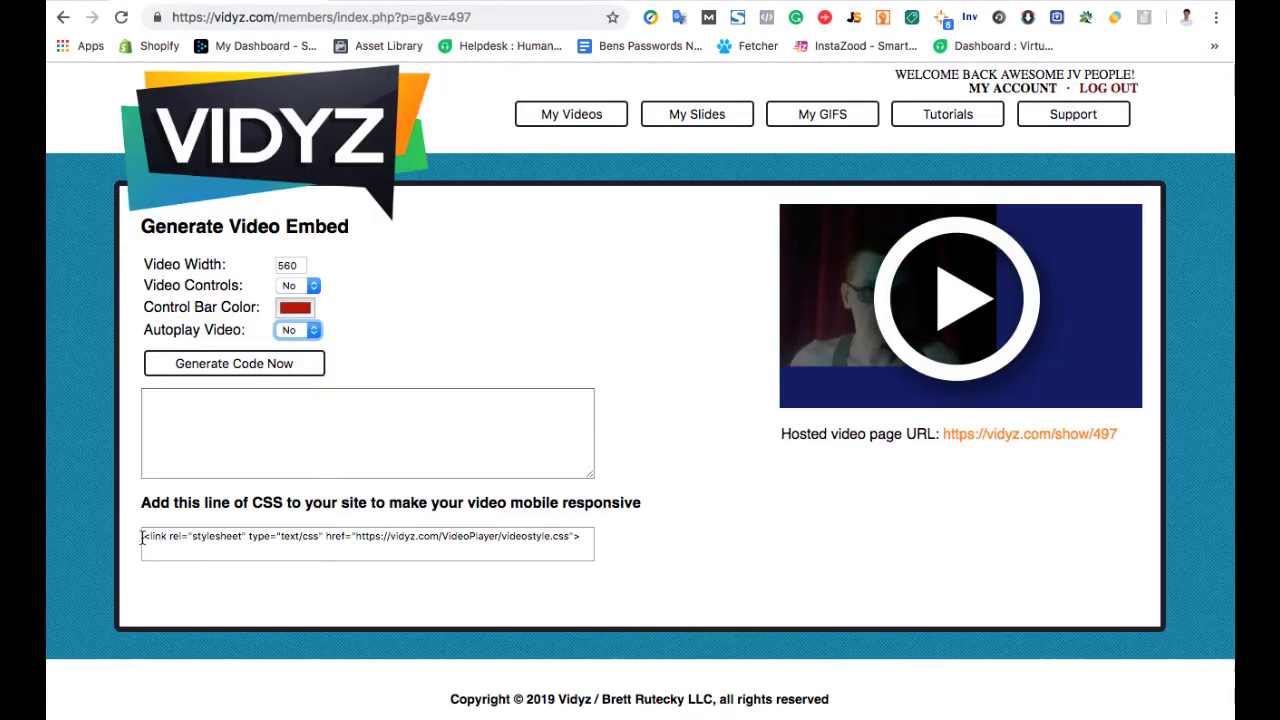
click(490, 550)
click(535, 502)
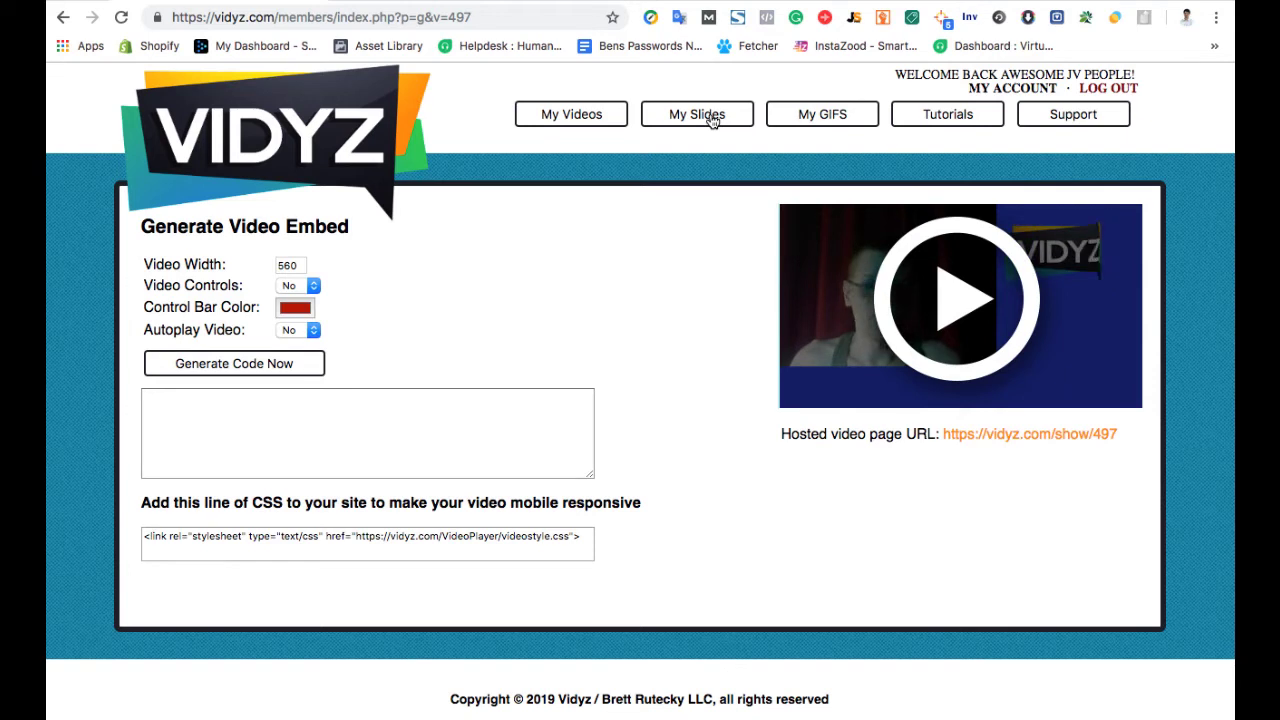
click(955, 121)
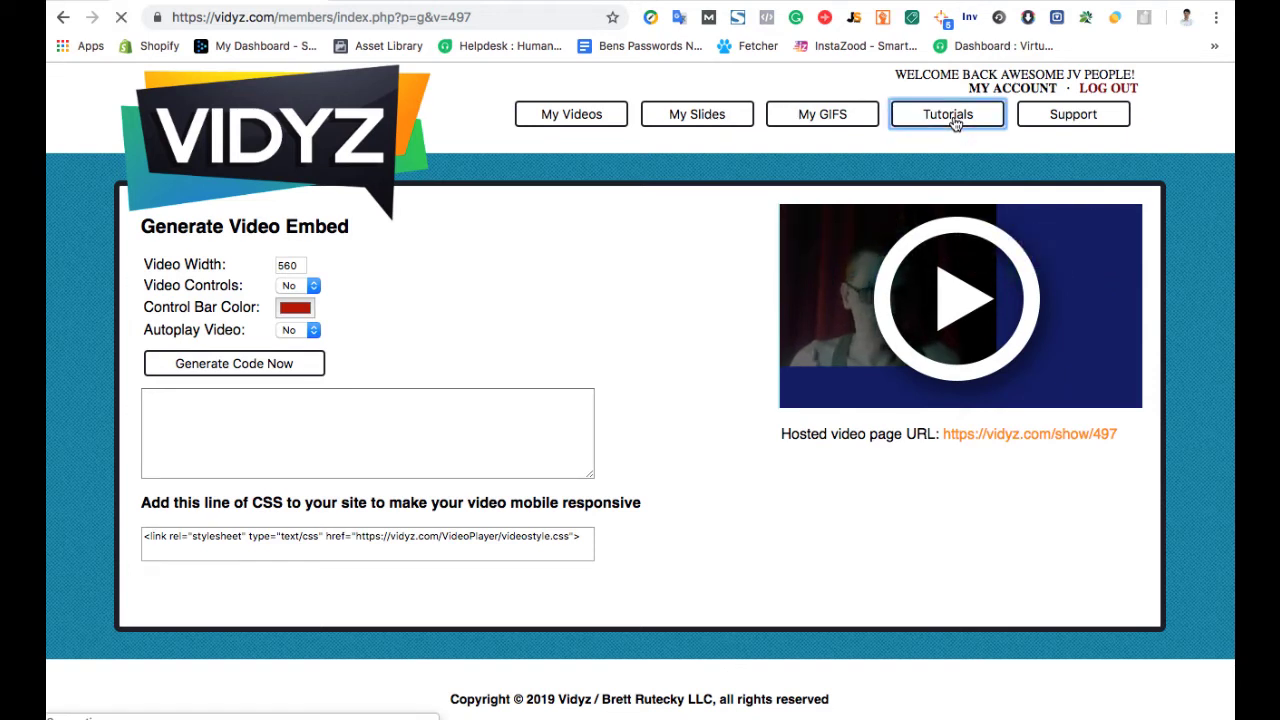